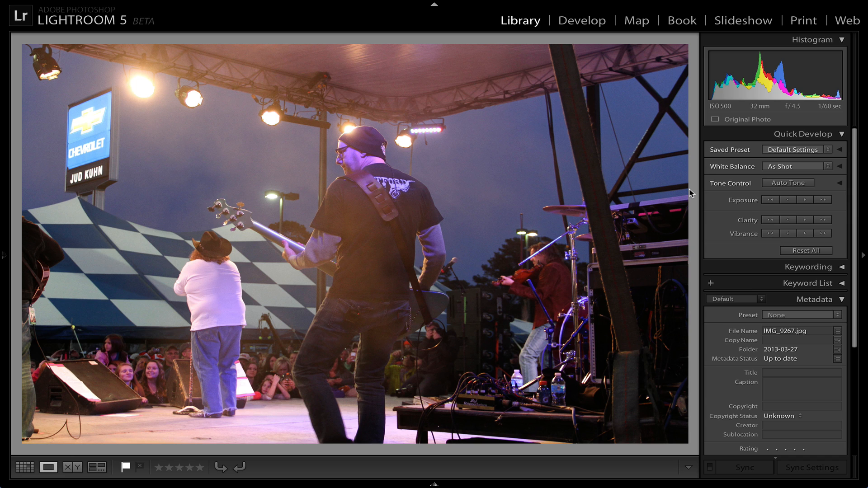
Preview the photo full screen, leave the preview and switch the window back to its full-screen display mode.
key(f)
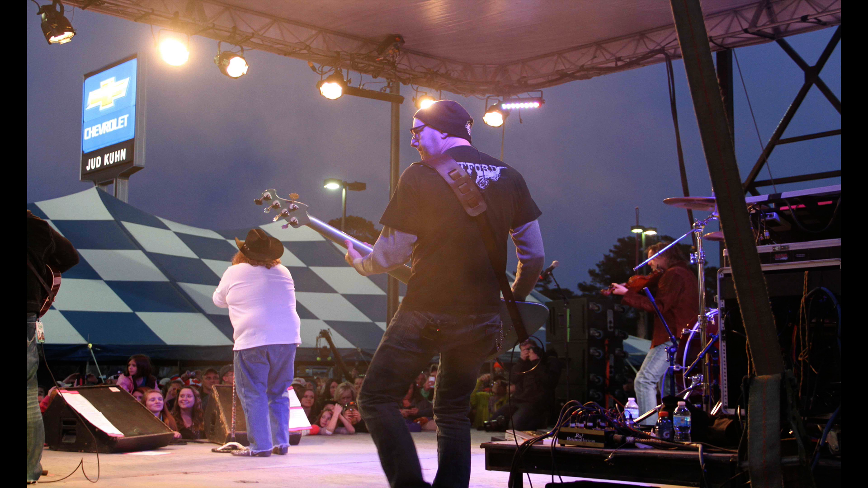
key(f)
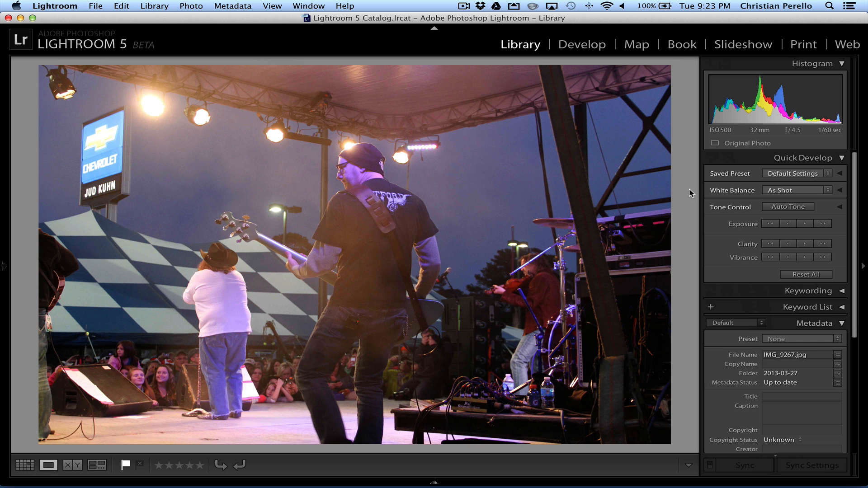
key(shift+f)
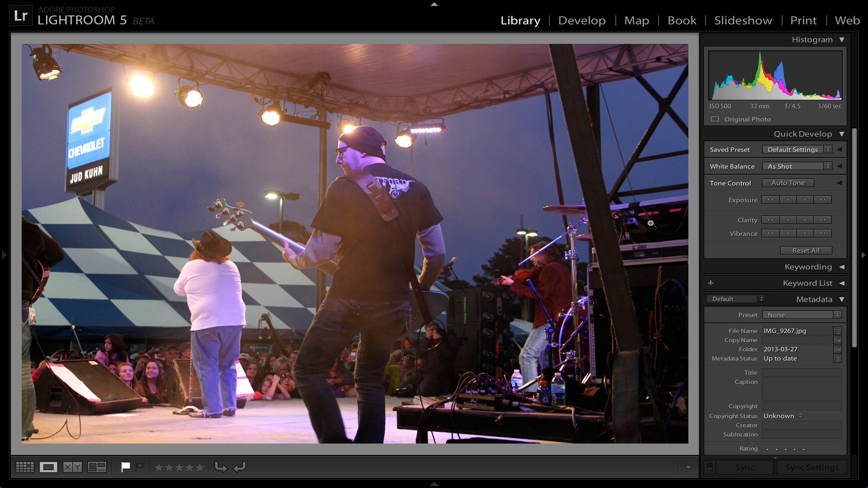
In the Develop module, hide the Navigator and Presets panels and set Contrast to +49, Clarity to +22 and Saturation to −100.
click(600, 21)
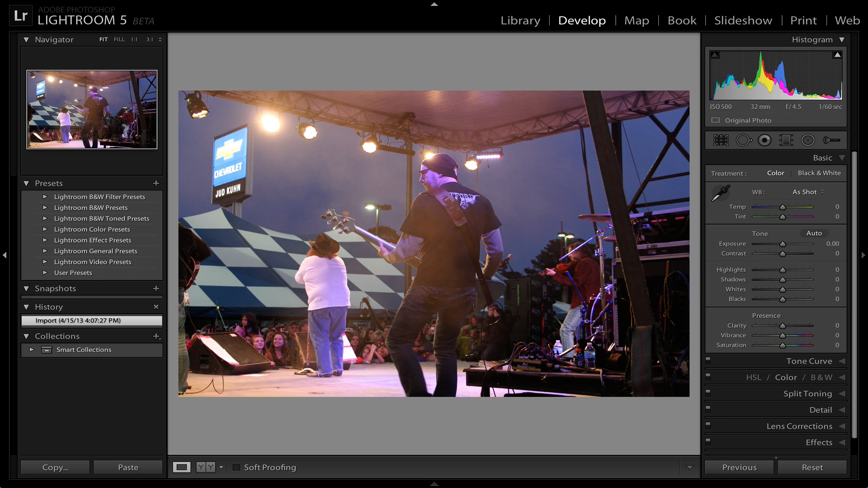
click(4, 256)
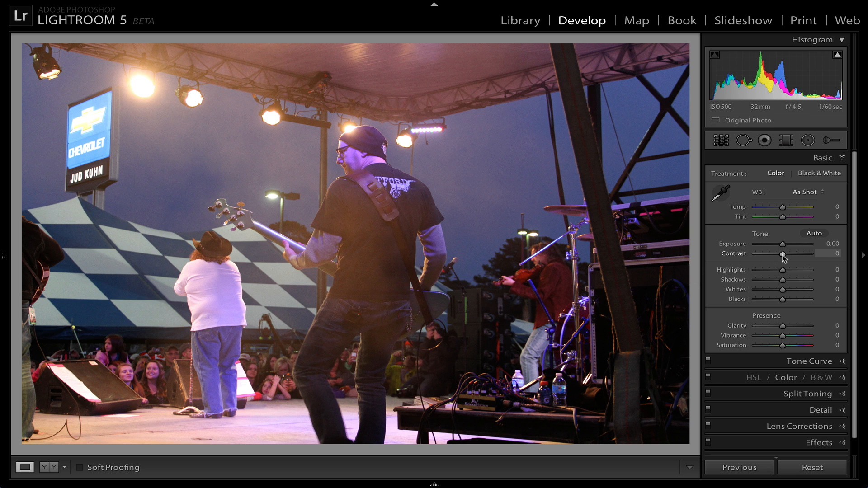
drag(783, 255, 795, 254)
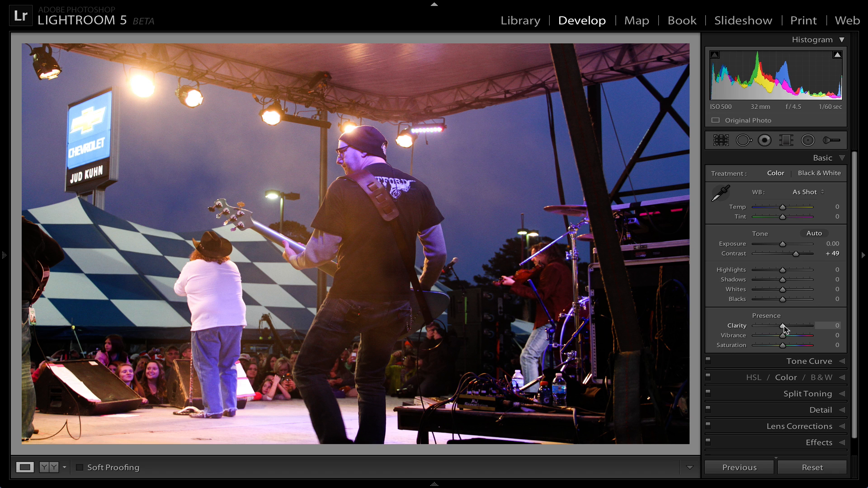
drag(783, 325, 789, 326)
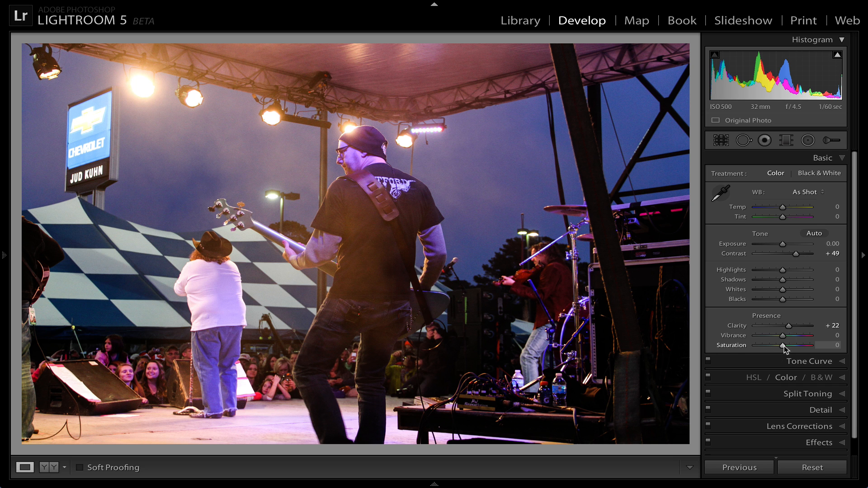
drag(782, 345, 737, 347)
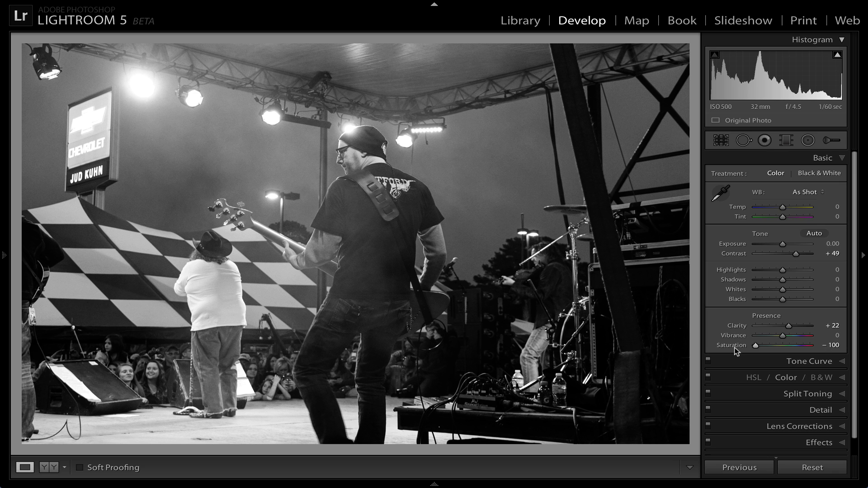
Set Clarity to +100, Shadows to −15 and Blacks to −11.
drag(788, 327, 842, 331)
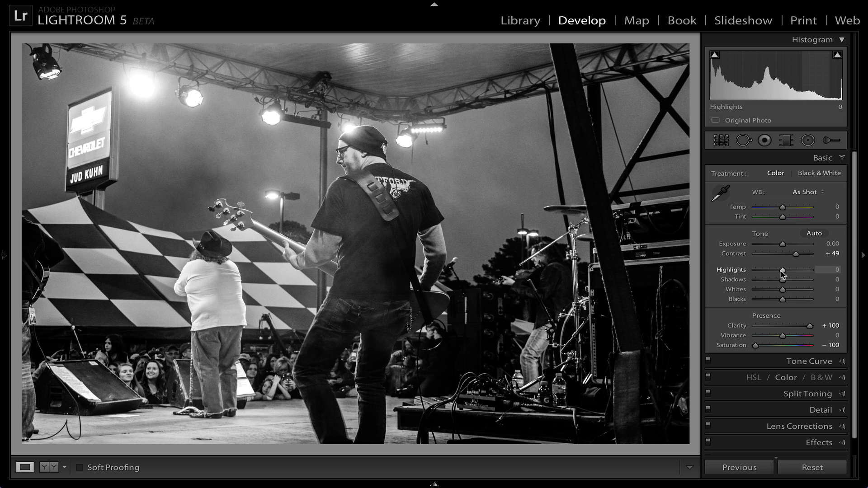
drag(782, 278, 777, 278)
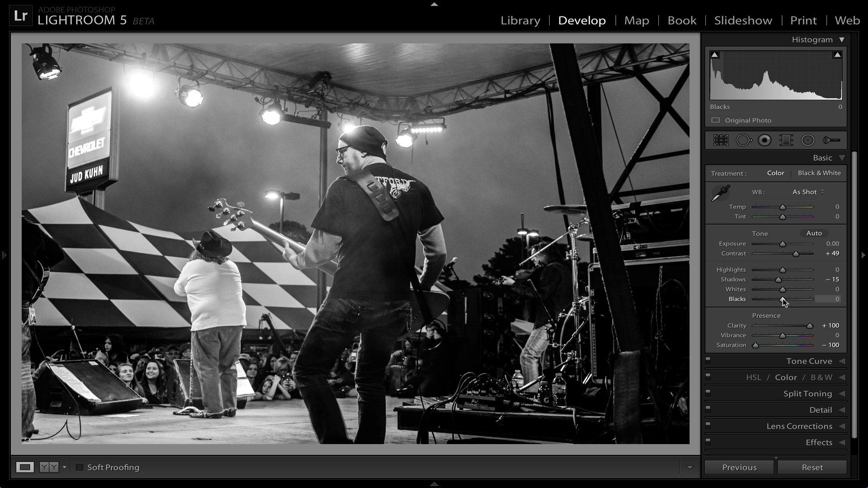
drag(783, 300, 780, 300)
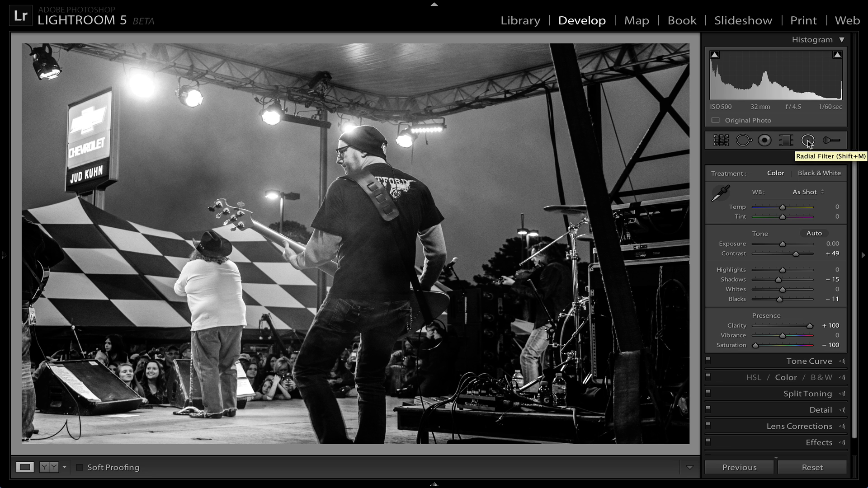
Try healing the lit street lamp beside the guitarist with a size 77 spot sampled from the sky above it, and undo the repair.
click(745, 141)
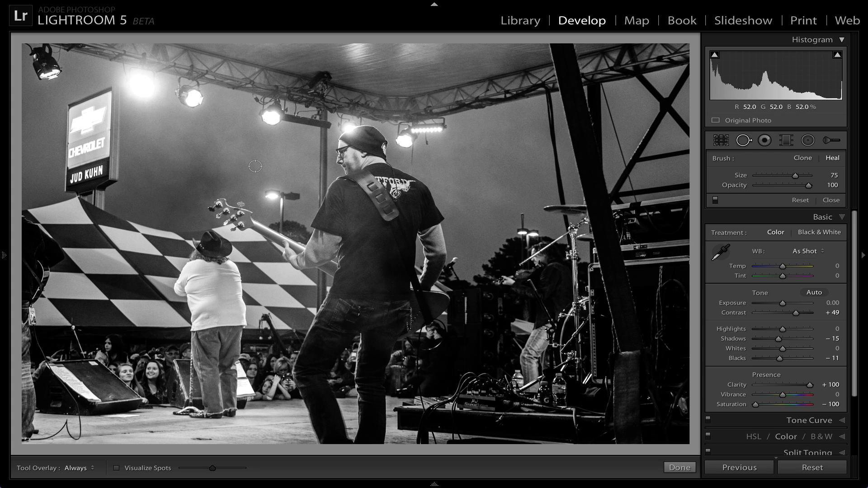
scroll(270, 194, up, 1)
scroll(269, 194, up, 1)
click(270, 194)
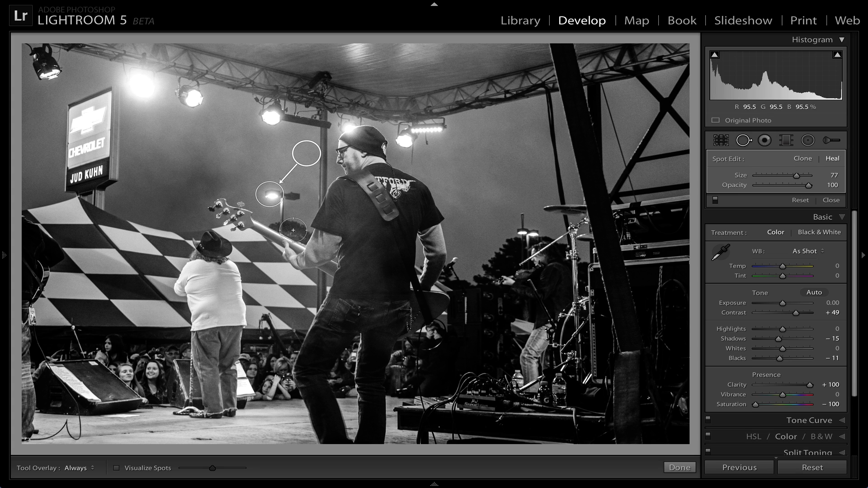
drag(304, 157, 277, 155)
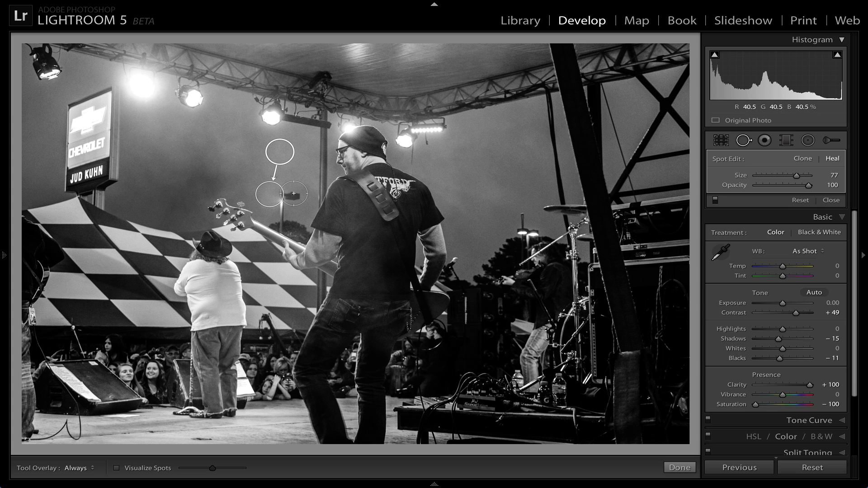
key(ctrl+z)
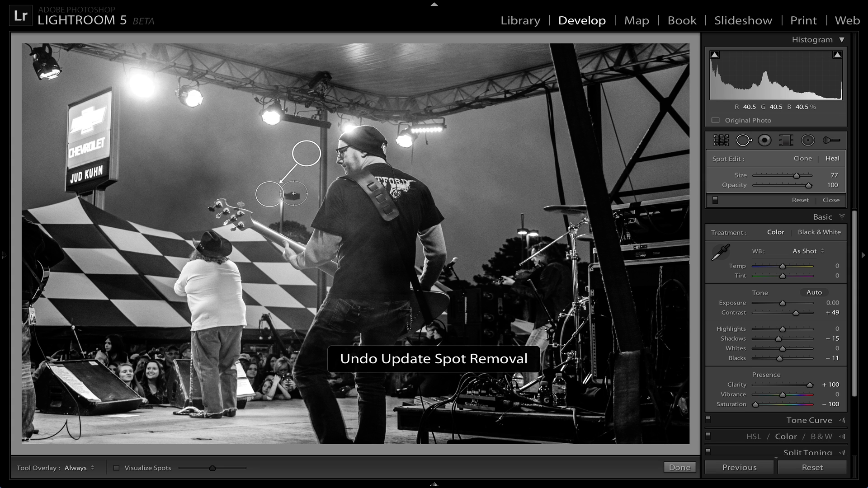
key(ctrl+z)
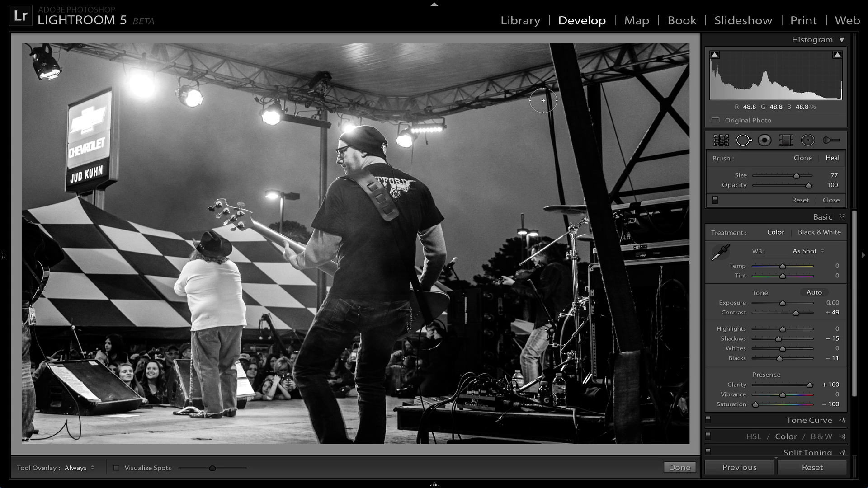
Try healing the hanging cable above the cymbal with a size 75 brush stroke sampled from the adjacent sky, and undo the repair.
scroll(551, 145, down, 1)
scroll(551, 145, down, 1)
drag(548, 101, 561, 199)
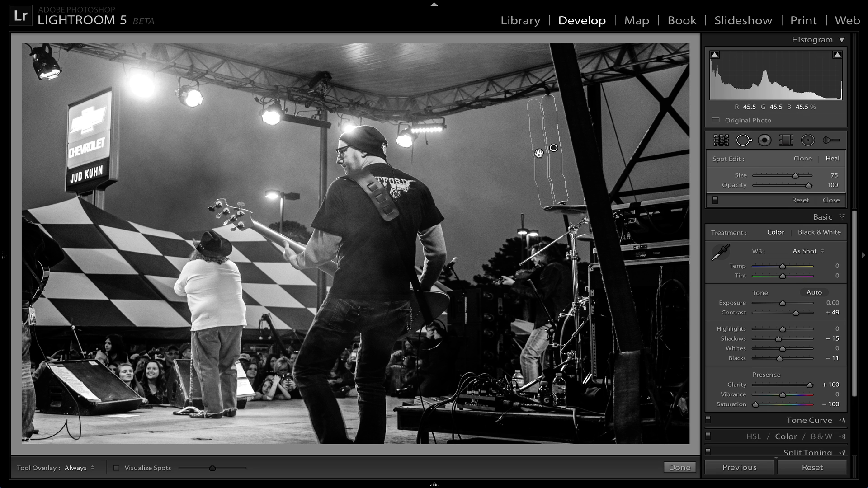
drag(539, 153, 523, 155)
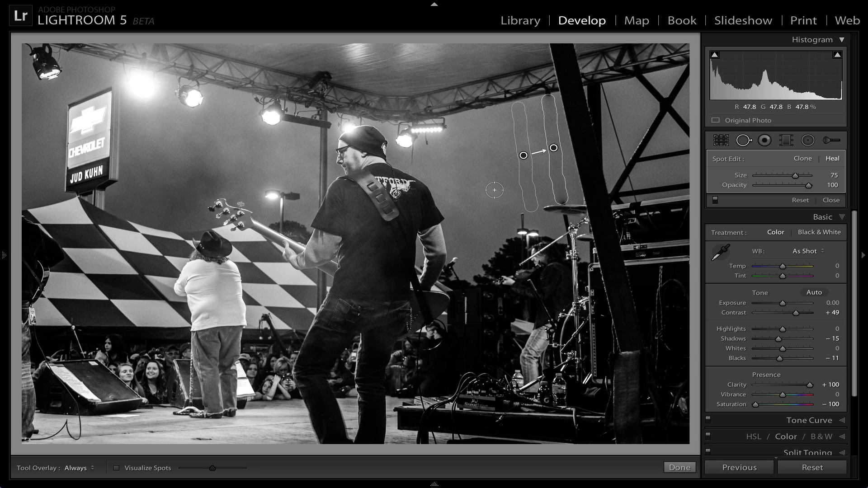
key(Return)
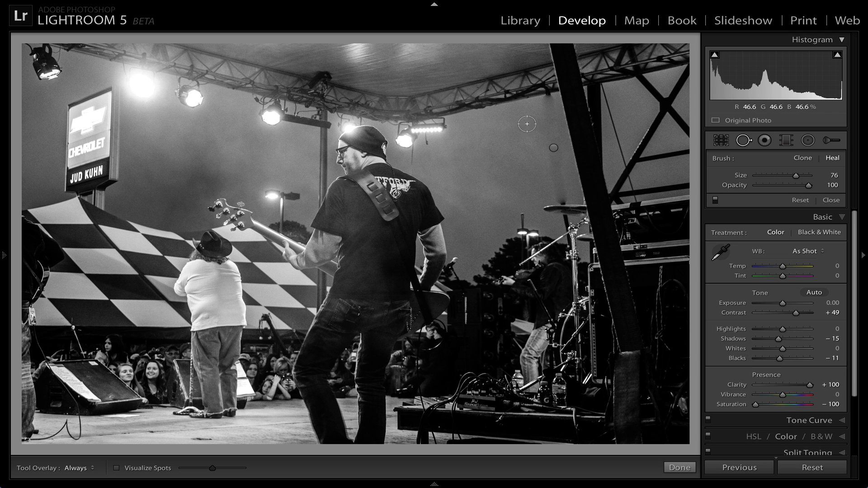
click(554, 148)
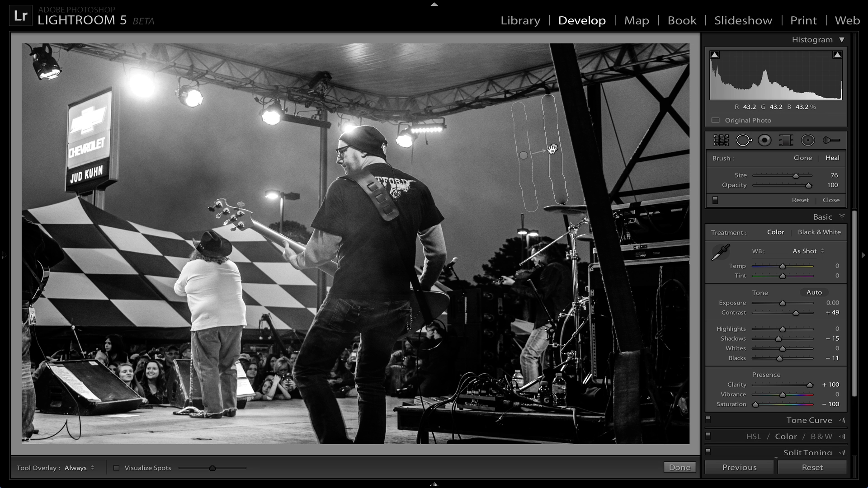
key(ctrl+z)
key(ctrl+z)
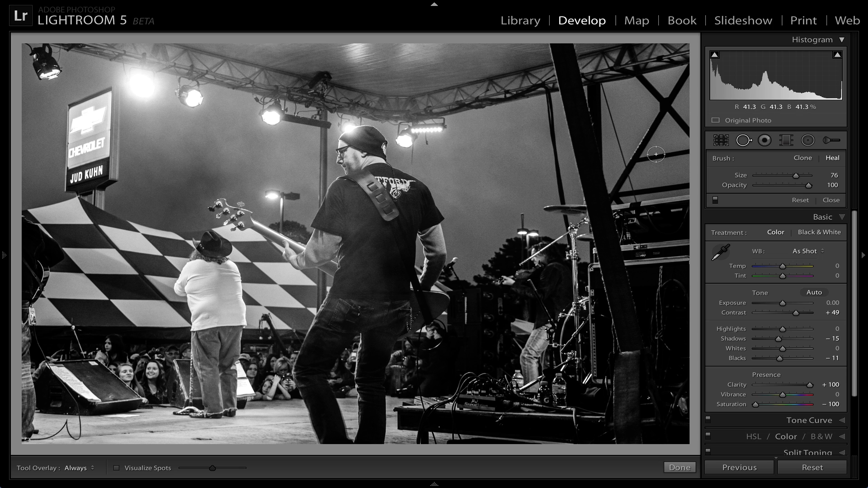
Draw a Radial Filter ellipse around the guitarist, resizing and centring it so it encloses him from above his head to his feet.
click(809, 141)
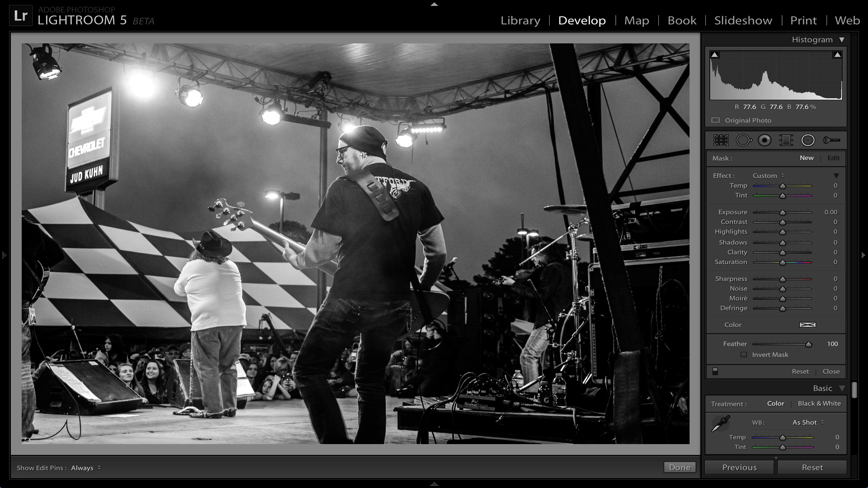
drag(363, 154, 442, 300)
drag(362, 155, 356, 270)
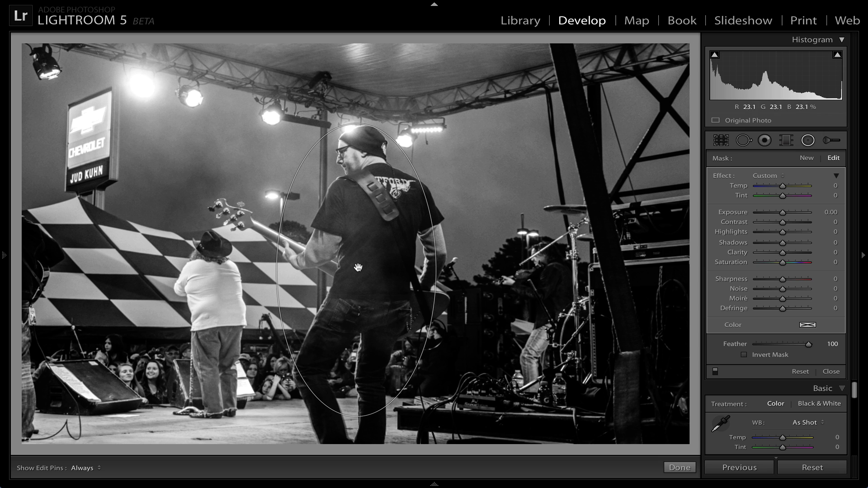
drag(357, 123, 357, 97)
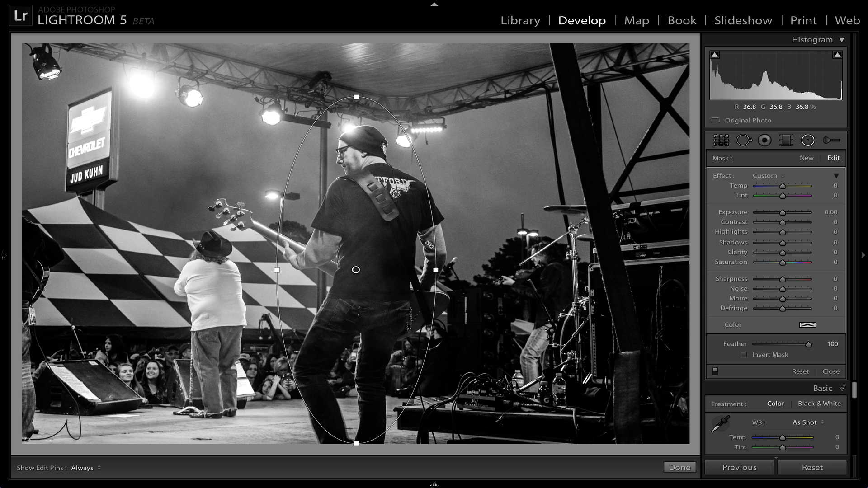
drag(435, 270, 461, 270)
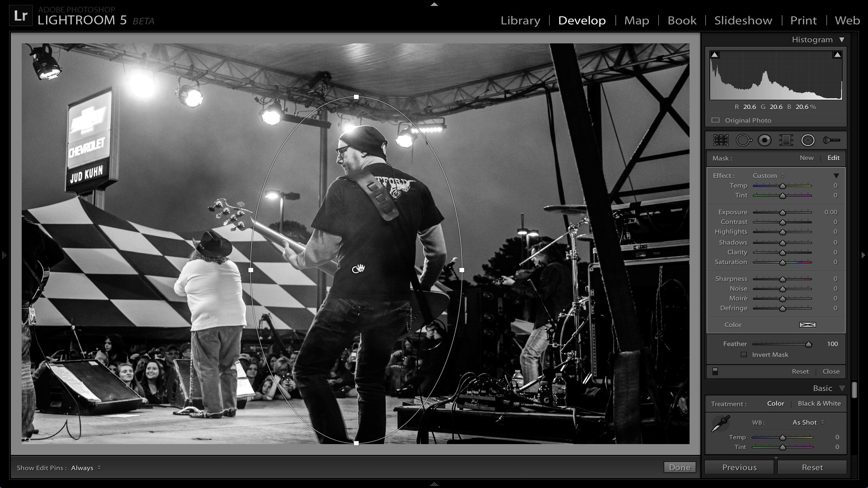
drag(356, 269, 360, 270)
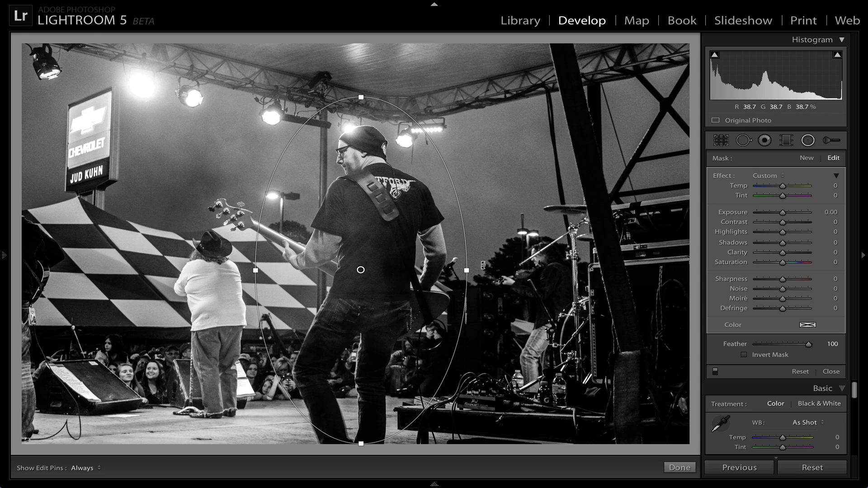
Apply the Burn (Darken) effect with Exposure −1.92 to the radial filter, and try Feather at 0 before setting it to 100.
click(782, 176)
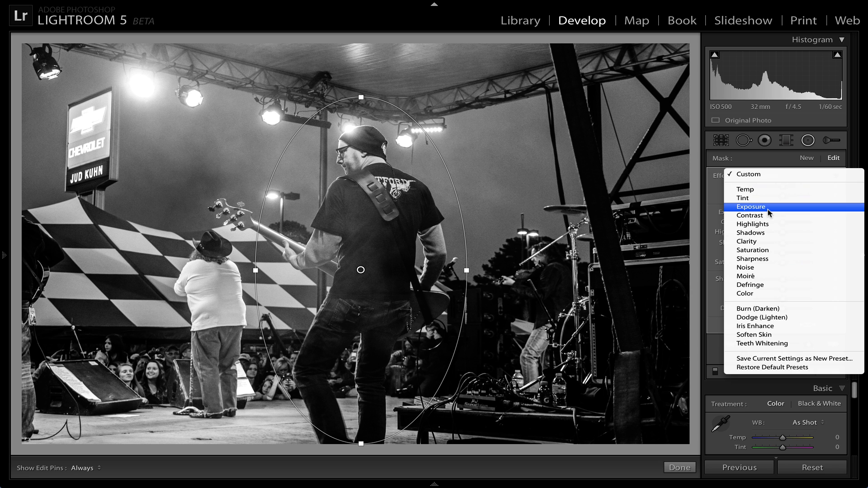
click(776, 310)
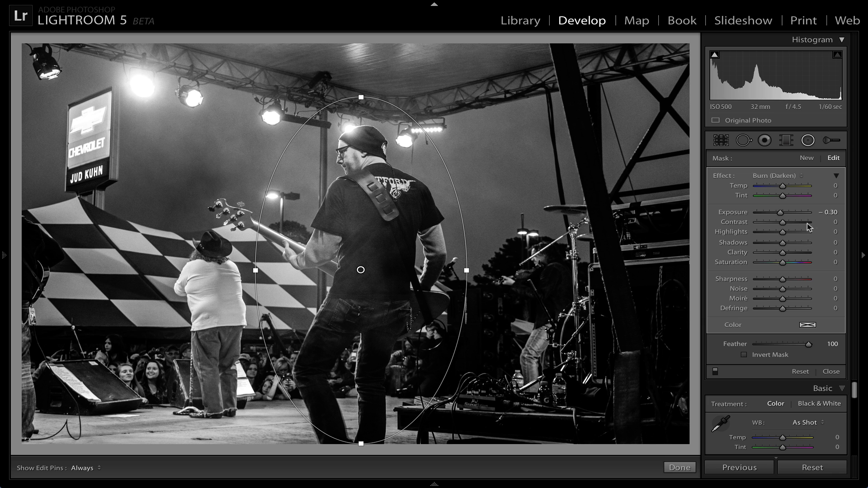
drag(782, 214, 770, 217)
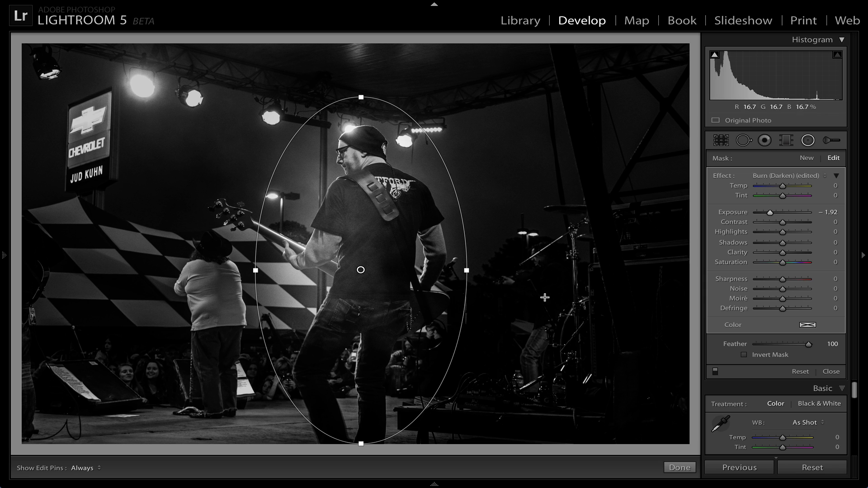
drag(808, 346, 749, 348)
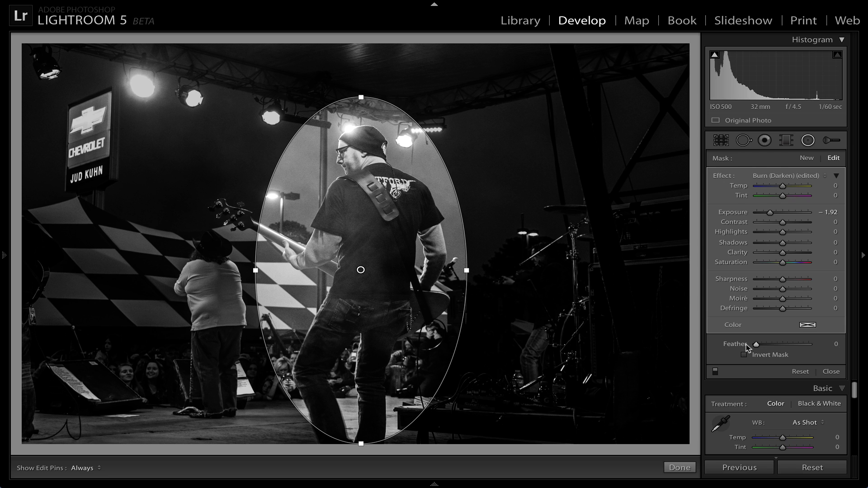
drag(757, 344, 844, 350)
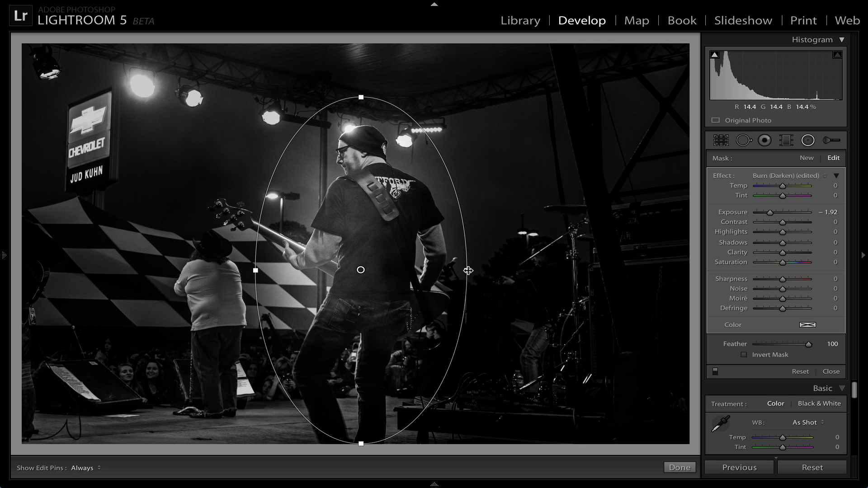
Widen the radial filter slightly, shift it down a little on the guitarist, and delete it.
drag(468, 270, 473, 269)
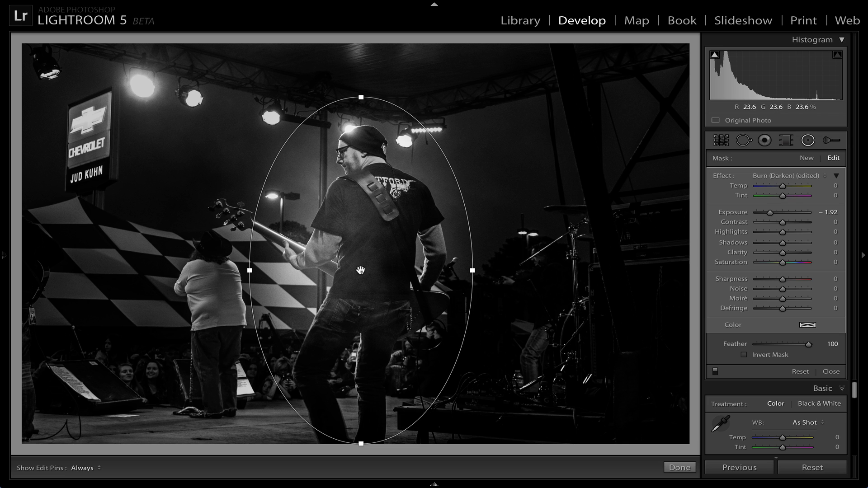
drag(358, 269, 359, 276)
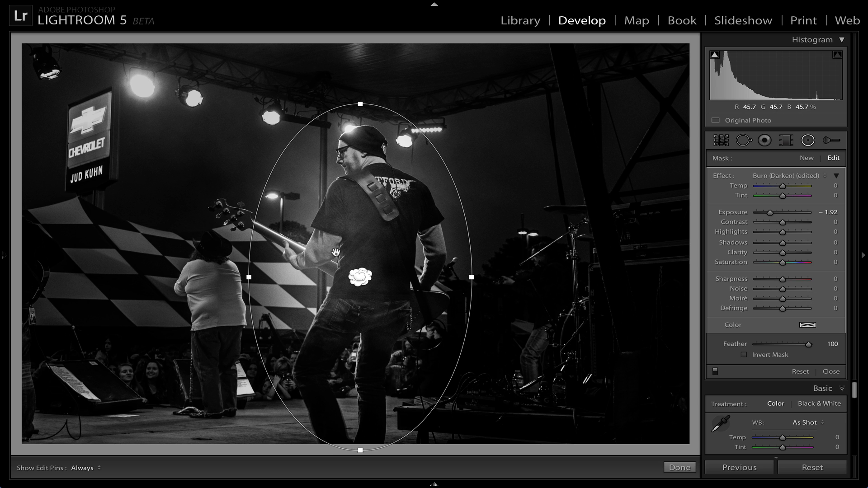
key(Delete)
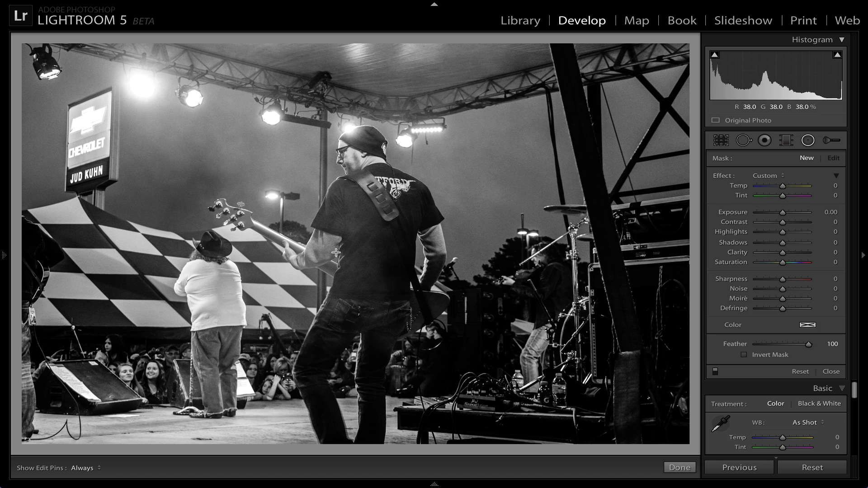